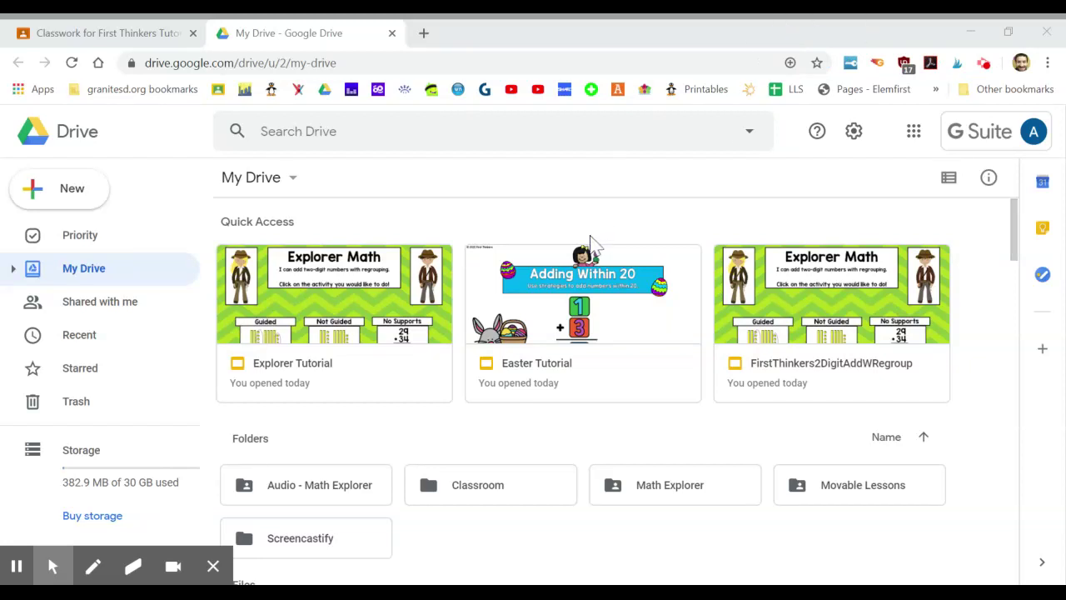
# Set the Easter Tutorial slides' link sharing to 'Anyone at firstthinkers.com with the link' and save it
pyautogui.click(590, 306)
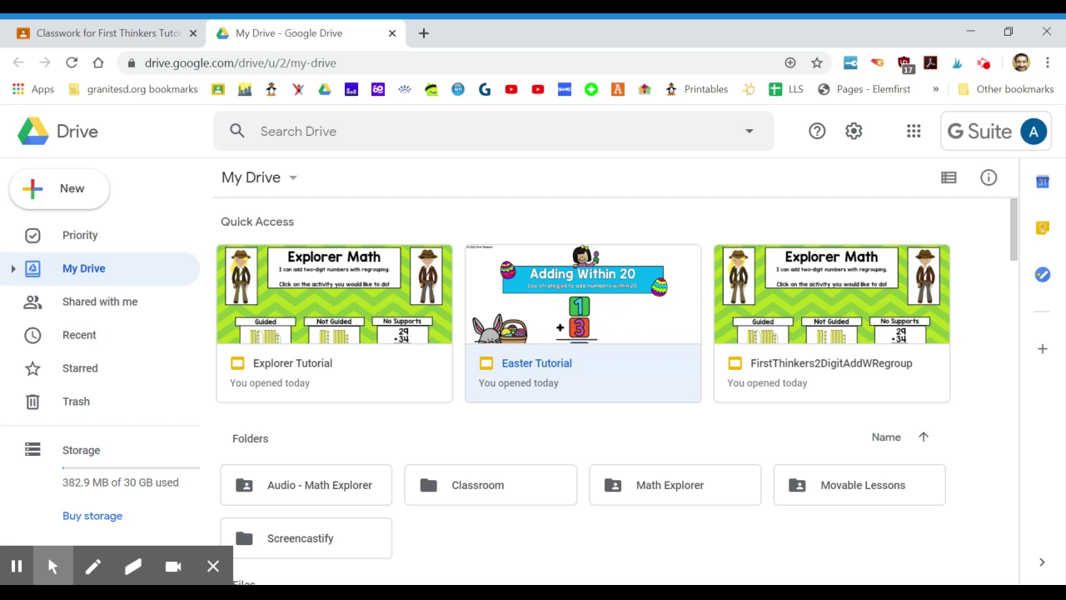
pyautogui.rightClick(588, 301)
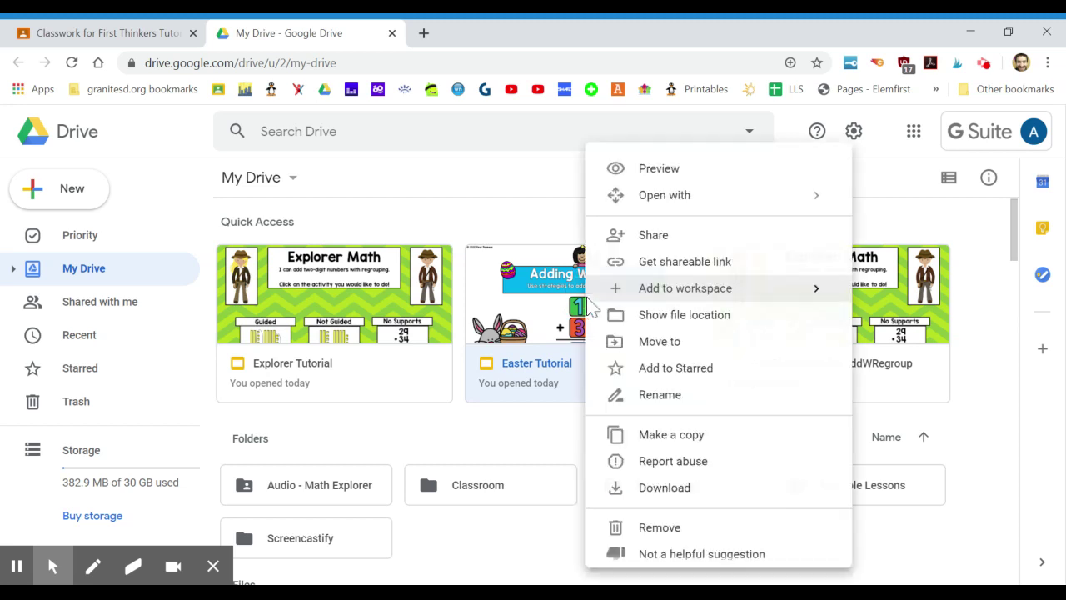
pyautogui.click(681, 246)
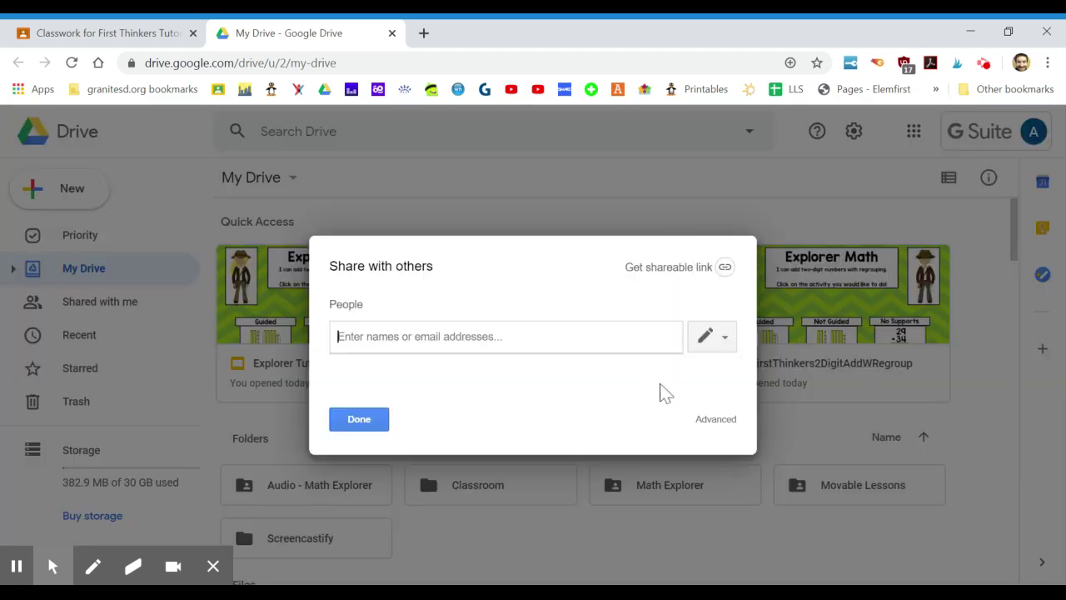
pyautogui.click(716, 419)
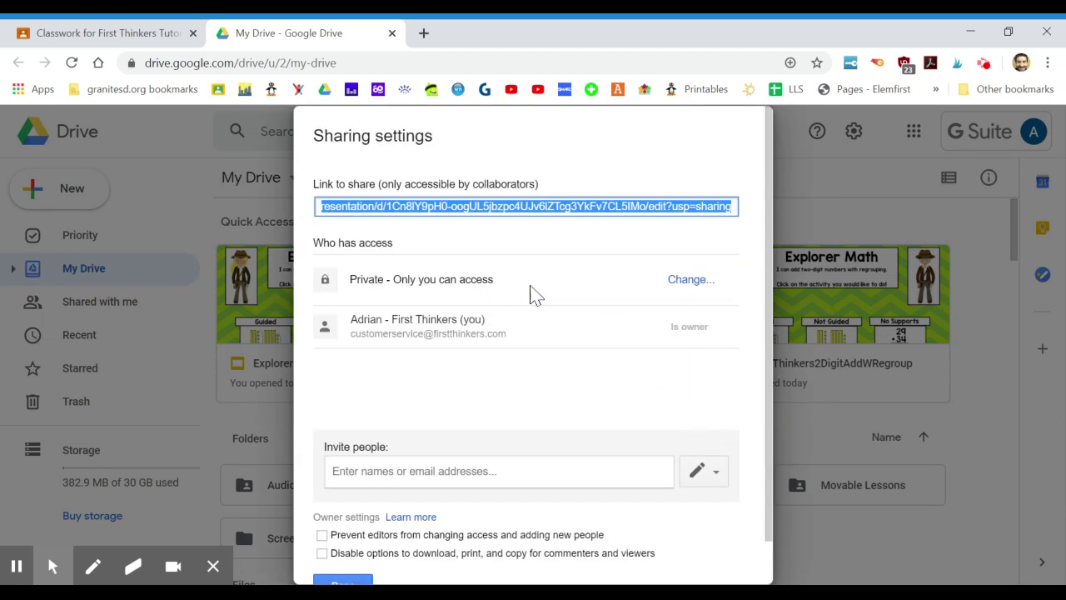
pyautogui.click(688, 283)
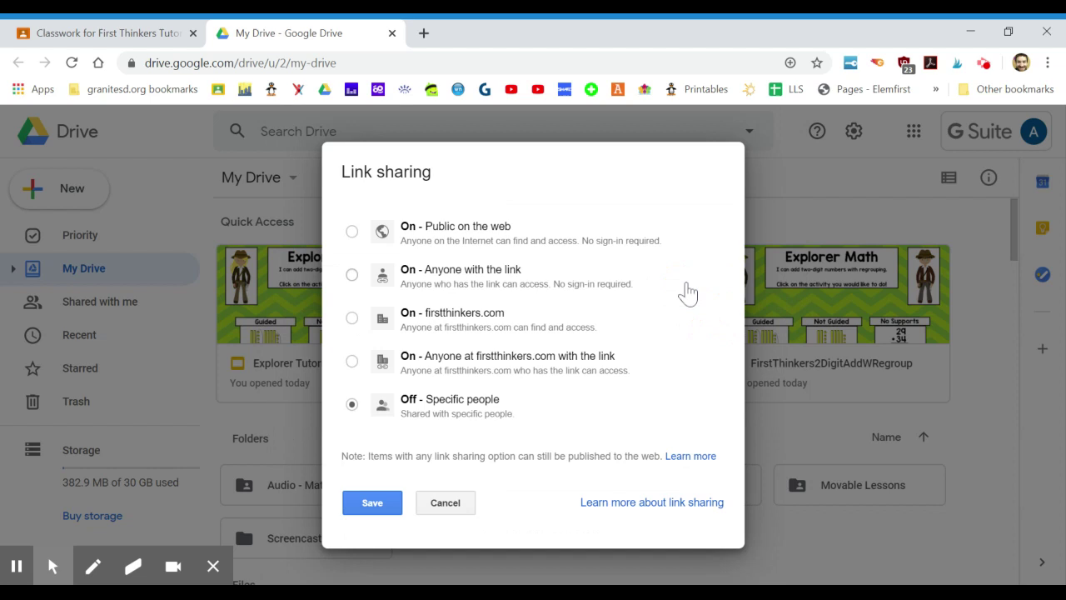
pyautogui.click(493, 365)
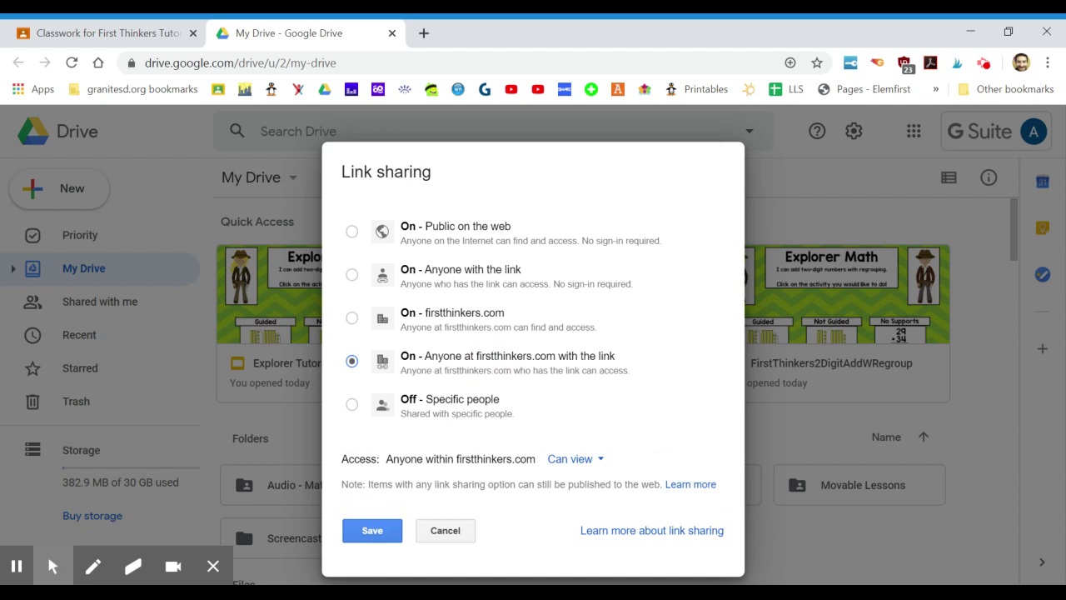
pyautogui.click(460, 283)
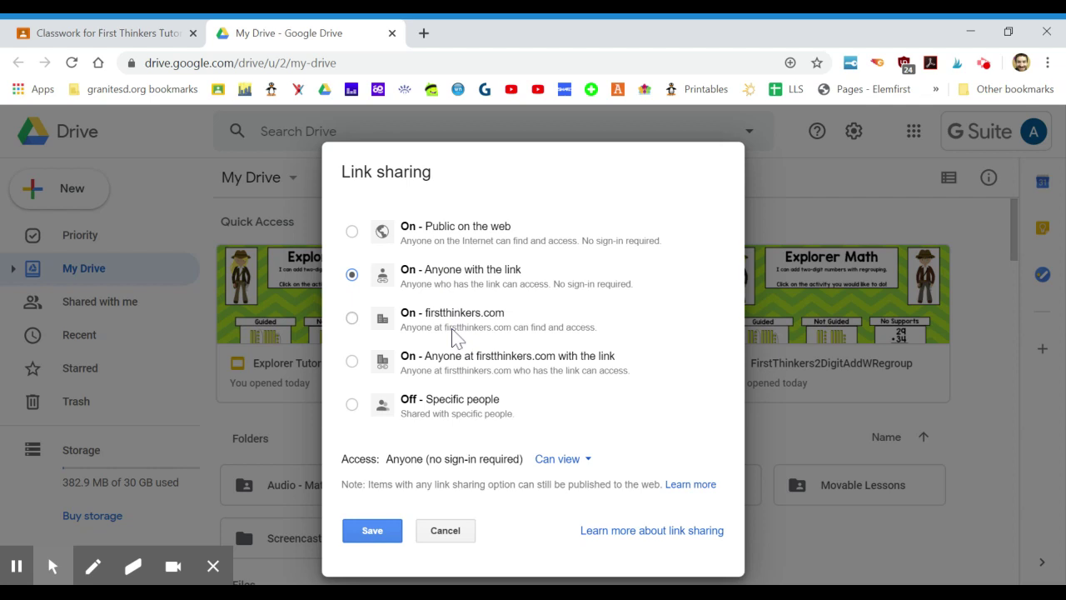
pyautogui.click(442, 365)
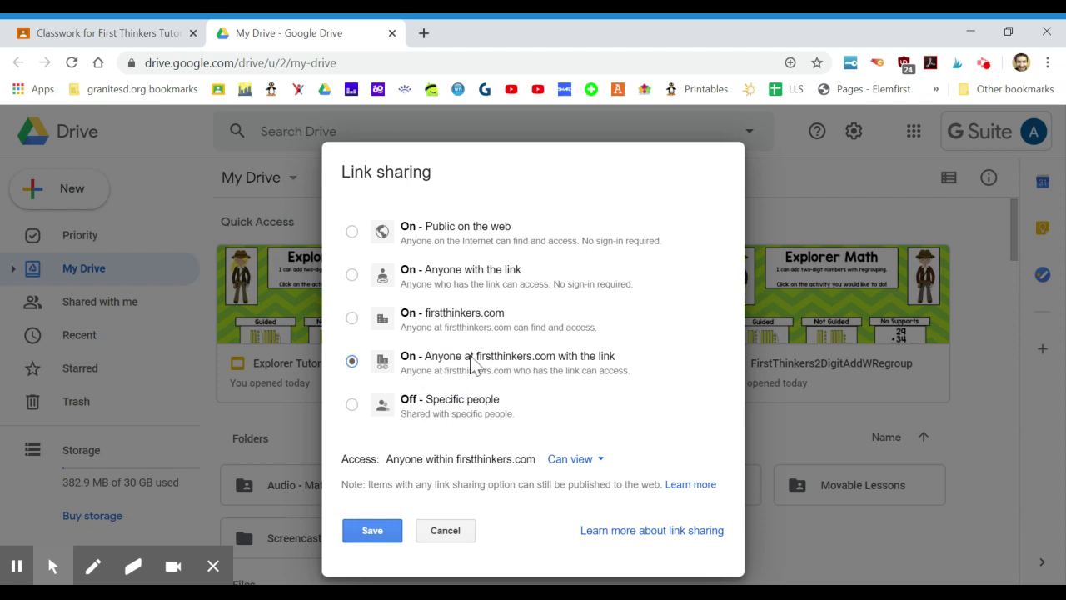
pyautogui.click(382, 527)
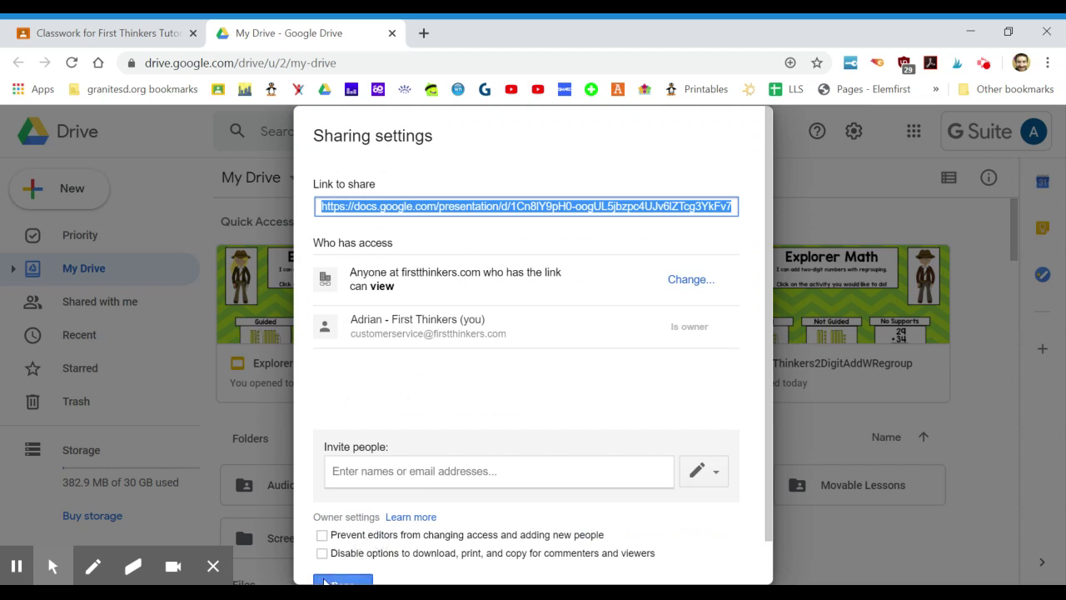
pyautogui.click(333, 581)
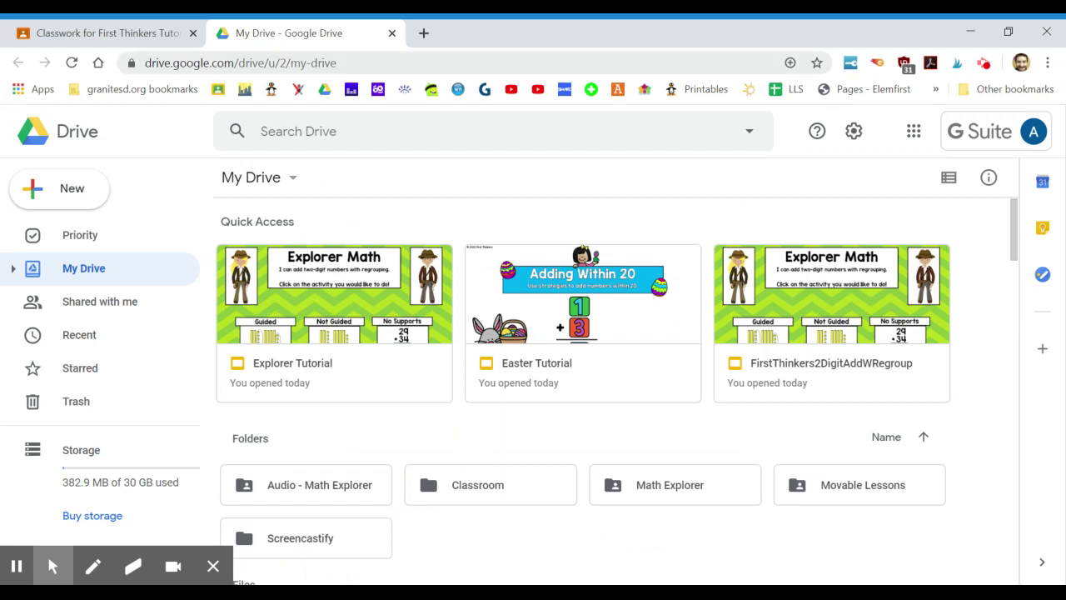
# Create a new Classwork assignment titled 'Easter' and dismiss the tips
pyautogui.click(150, 37)
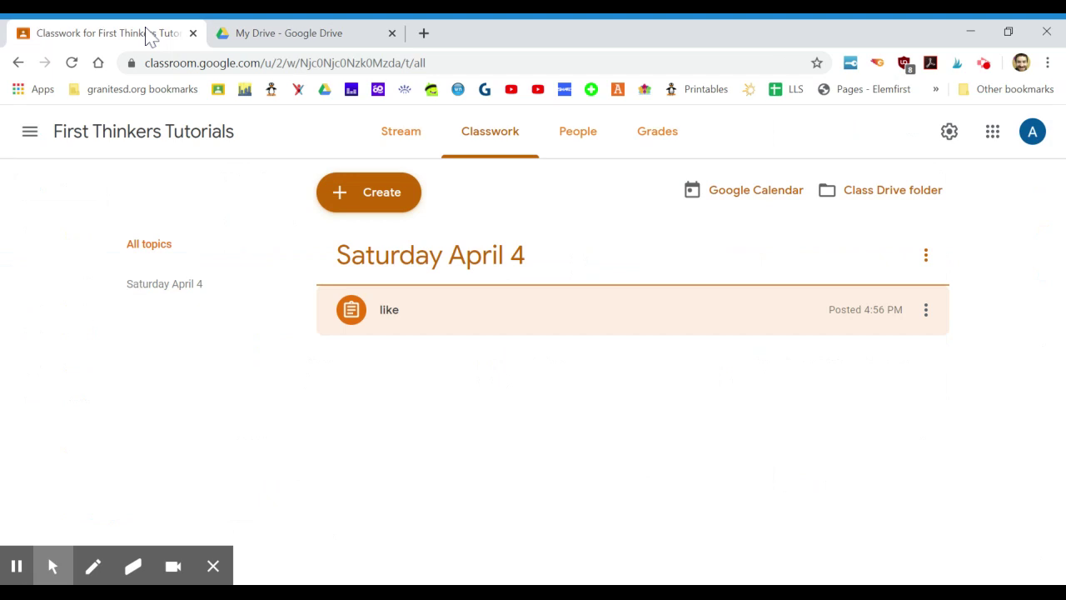
pyautogui.click(390, 198)
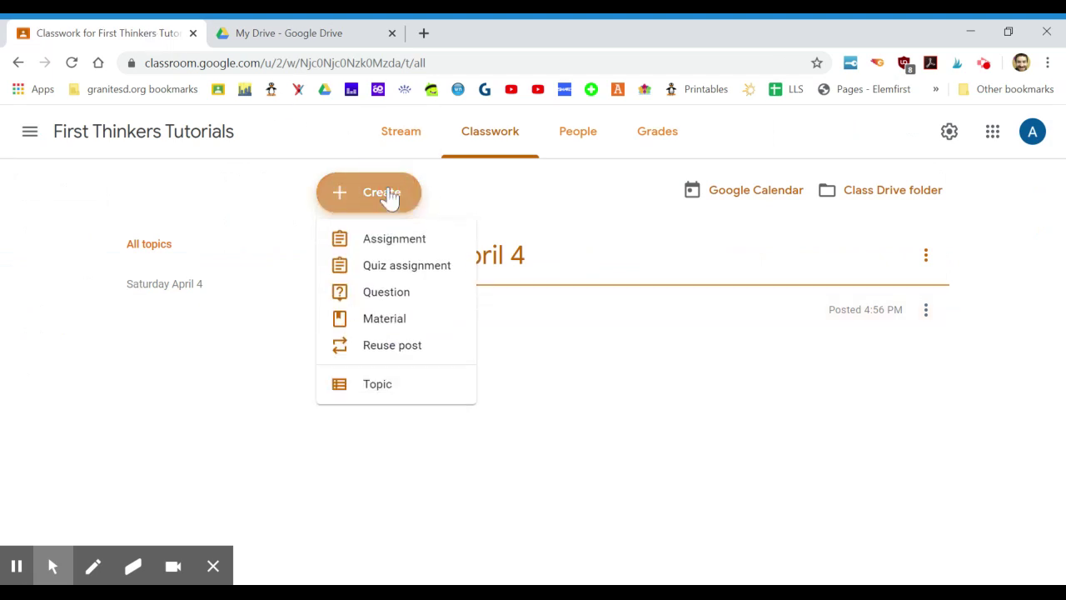
pyautogui.click(366, 244)
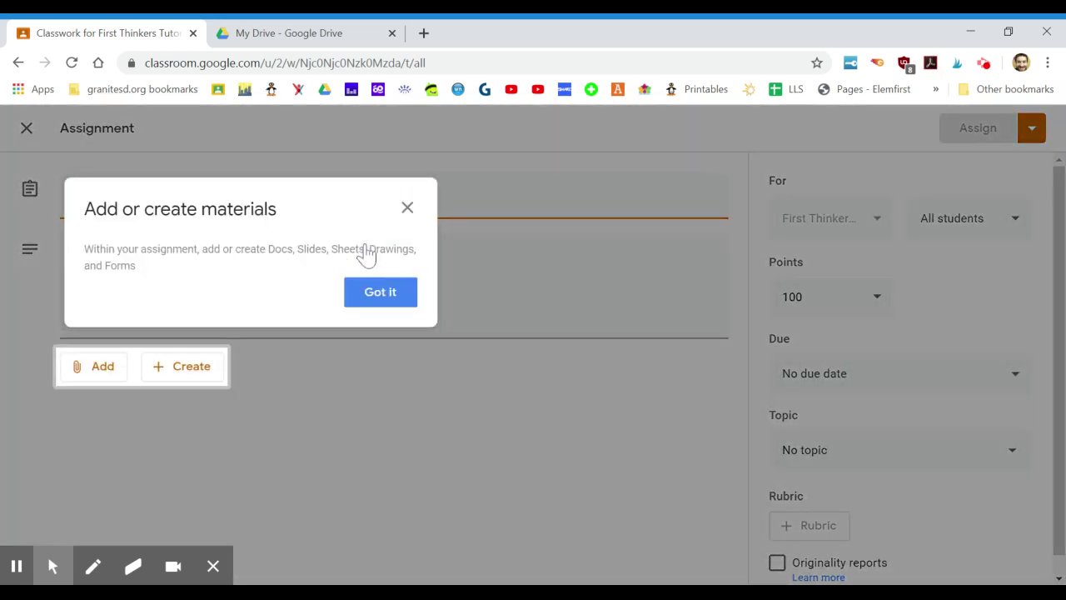
pyautogui.click(407, 209)
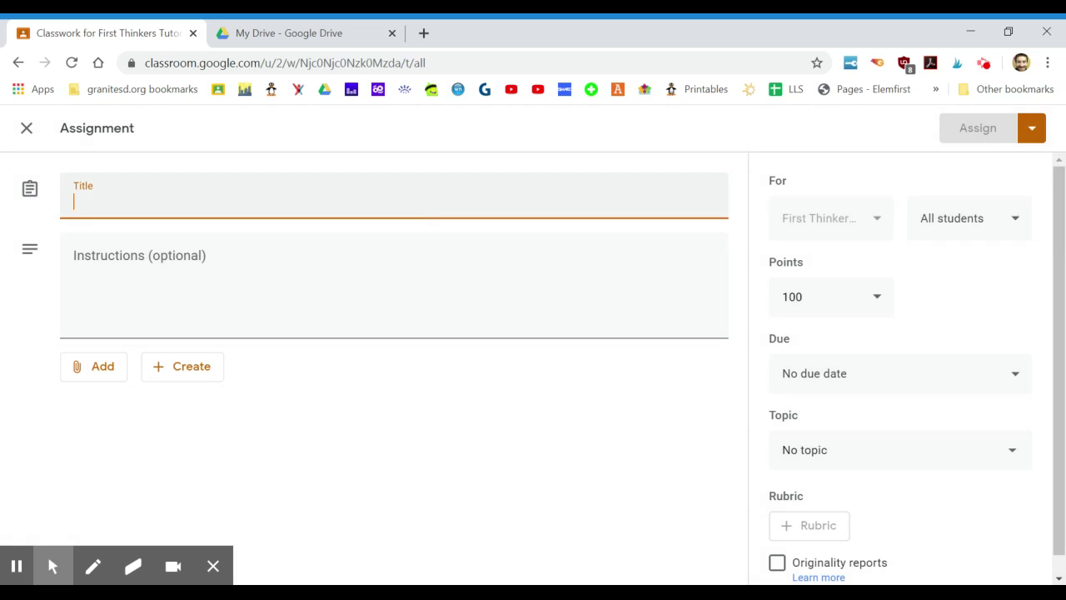
pyautogui.write('Easter')
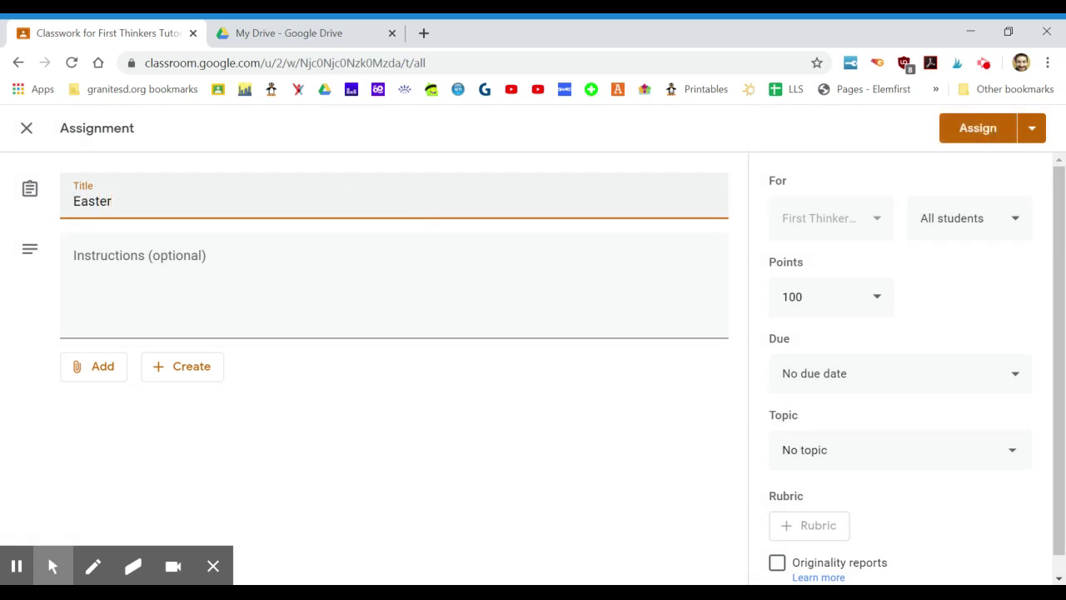
pyautogui.click(335, 258)
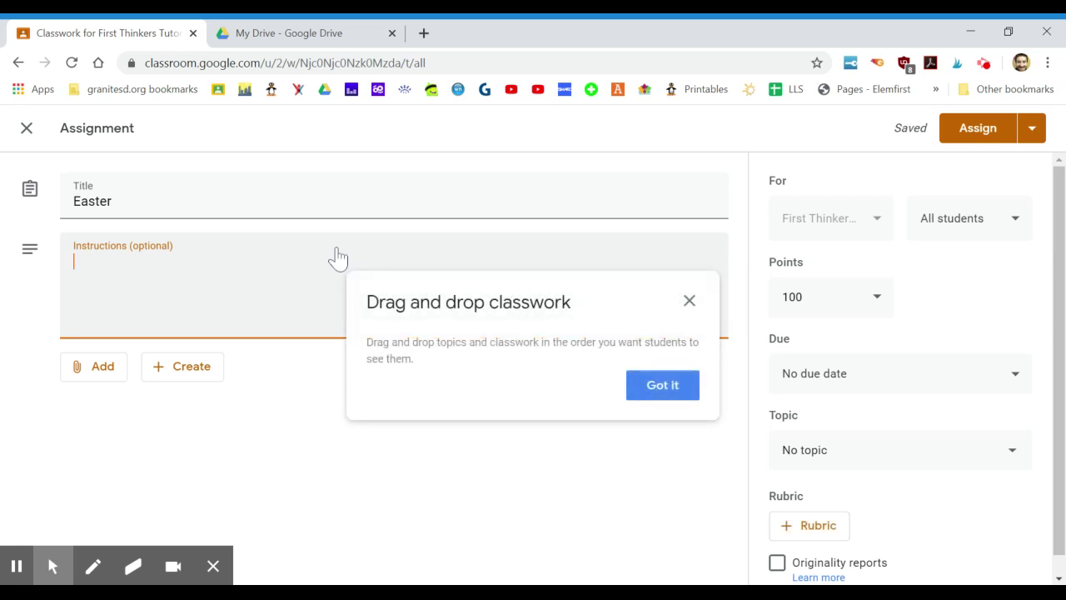
pyautogui.click(688, 301)
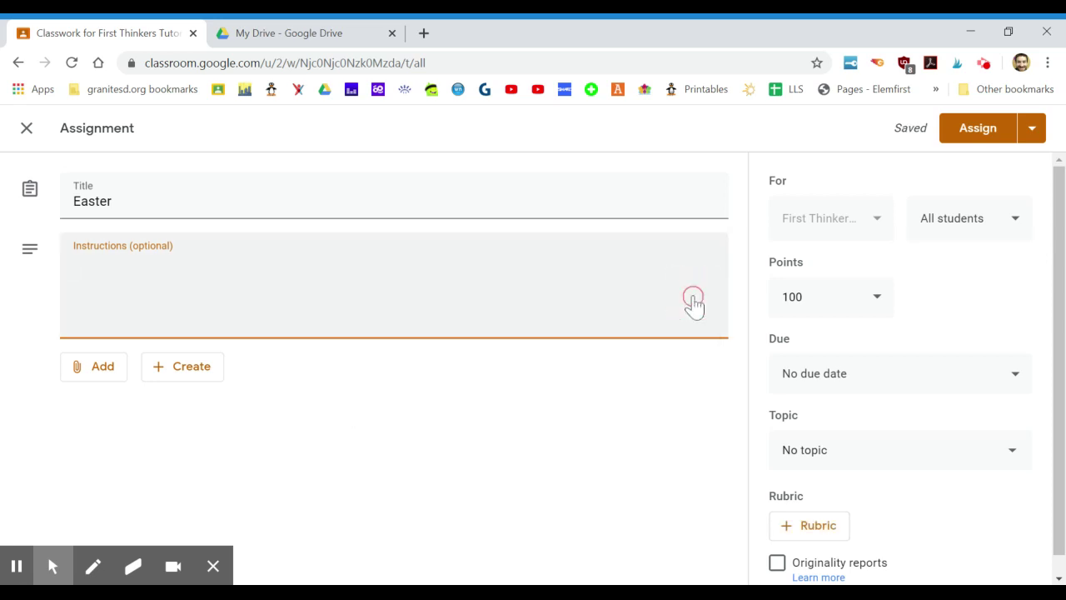
# Attach the Easter Tutorial slides from Google Drive's Recent files to the assignment
pyautogui.click(100, 367)
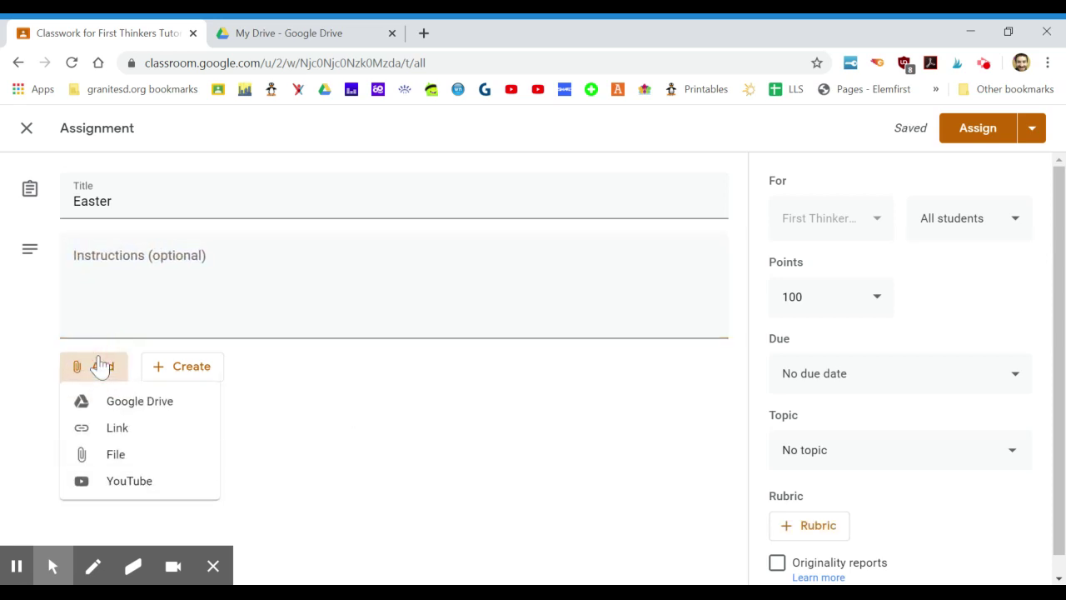
pyautogui.click(135, 404)
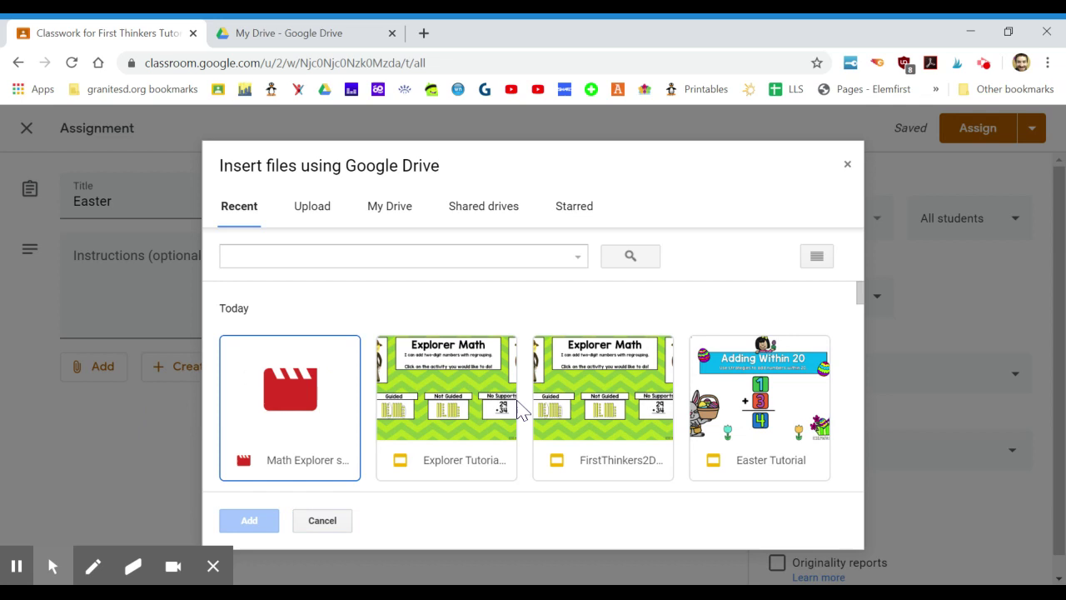
pyautogui.click(758, 391)
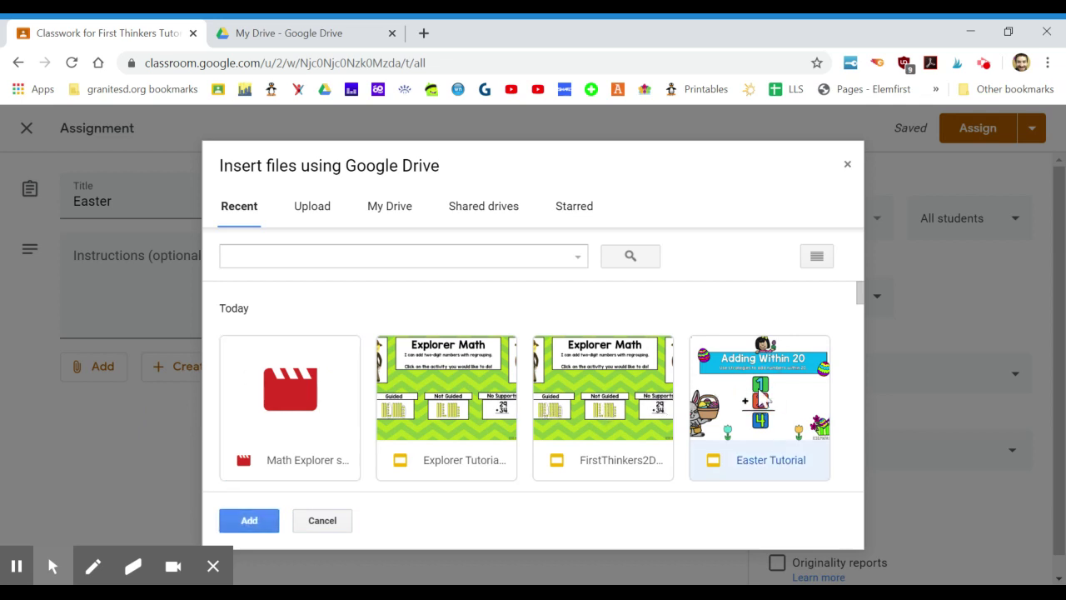
pyautogui.doubleClick(760, 392)
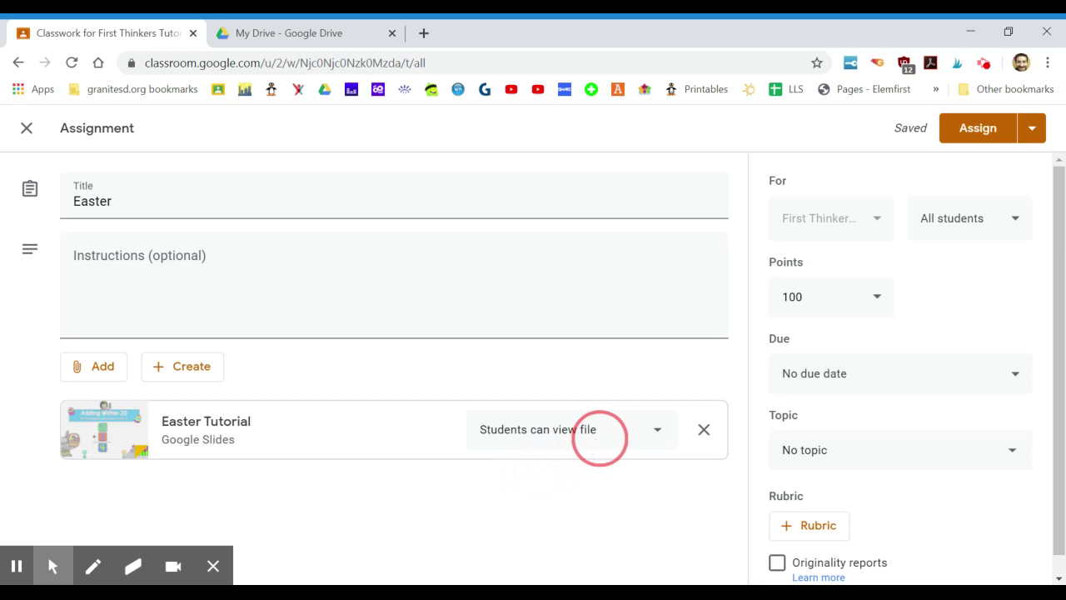
# Set the slides attachment to 'Make a copy for each student' and the points to Ungraded
pyautogui.click(599, 437)
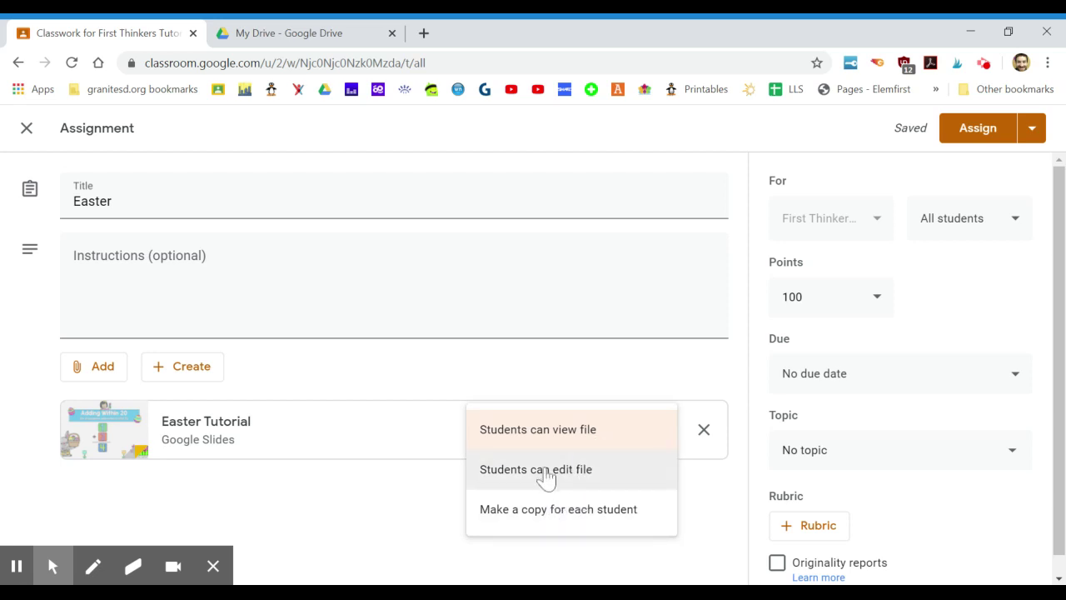
pyautogui.click(539, 519)
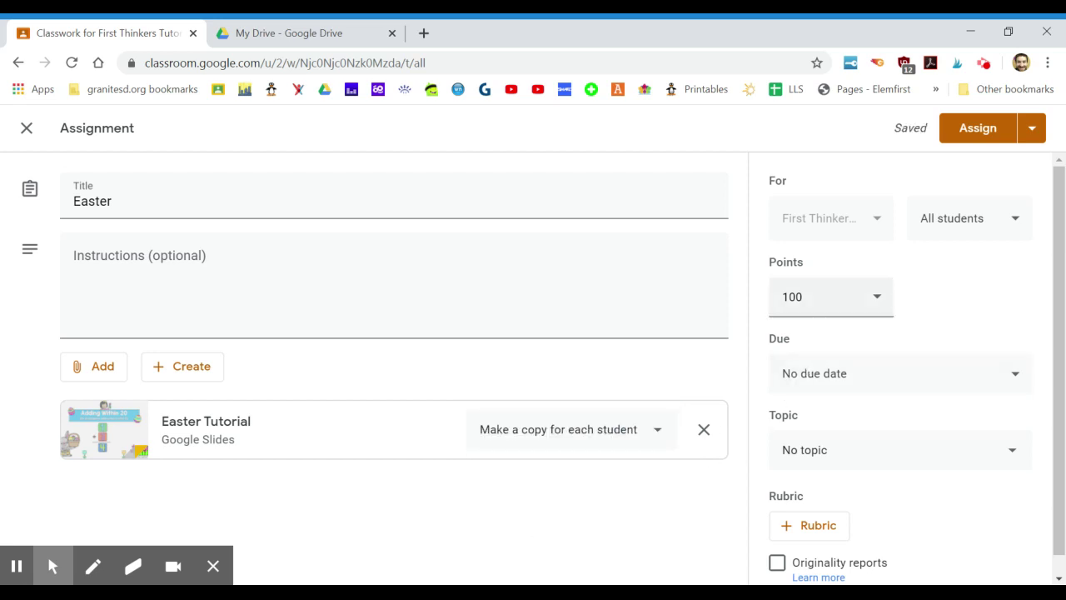
pyautogui.click(833, 297)
pyautogui.click(816, 341)
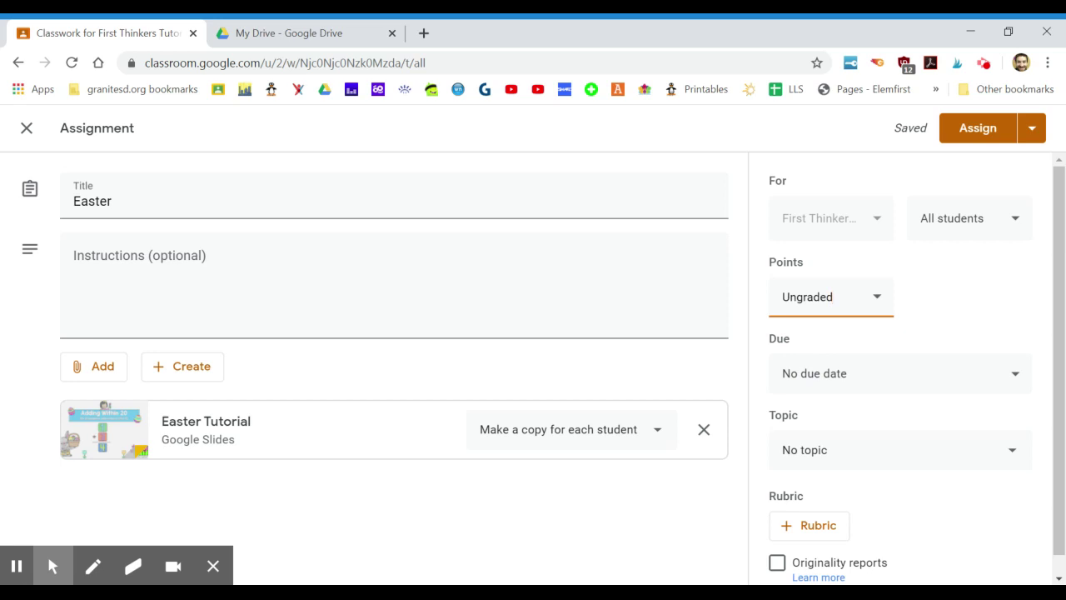
# Put the Easter assignment under a new topic, 'Sunday April 5th', and assign it
pyautogui.scroll(-1, 878, 403)
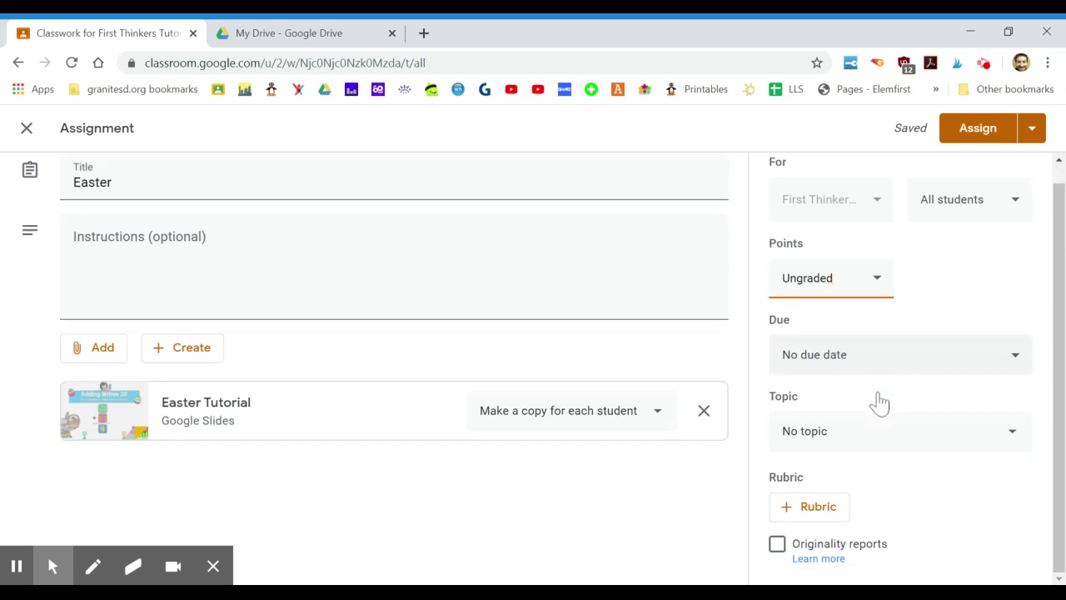
pyautogui.scroll(1, 880, 403)
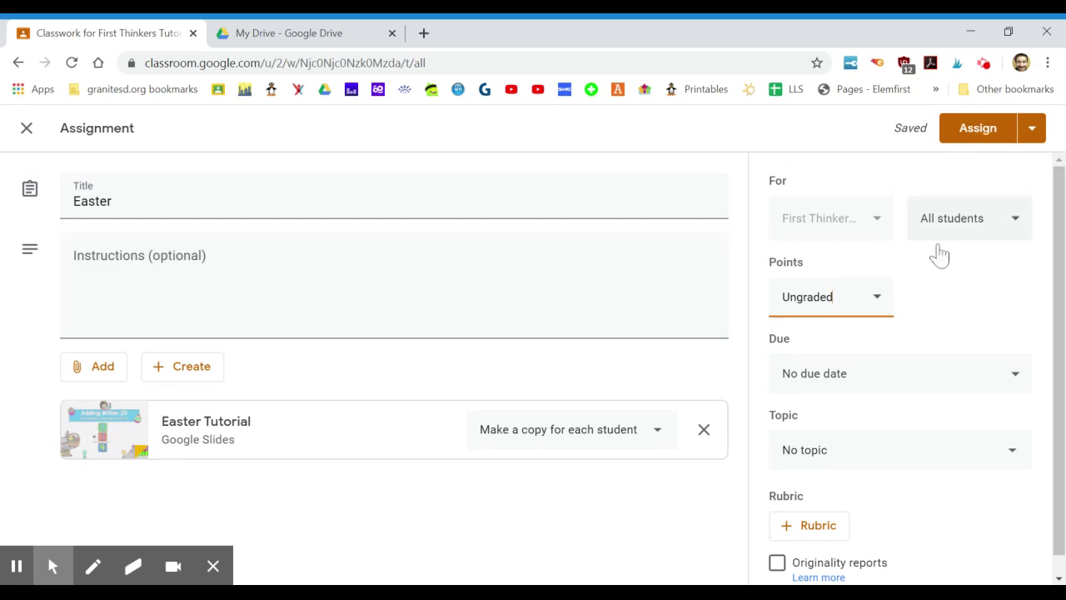
pyautogui.click(861, 458)
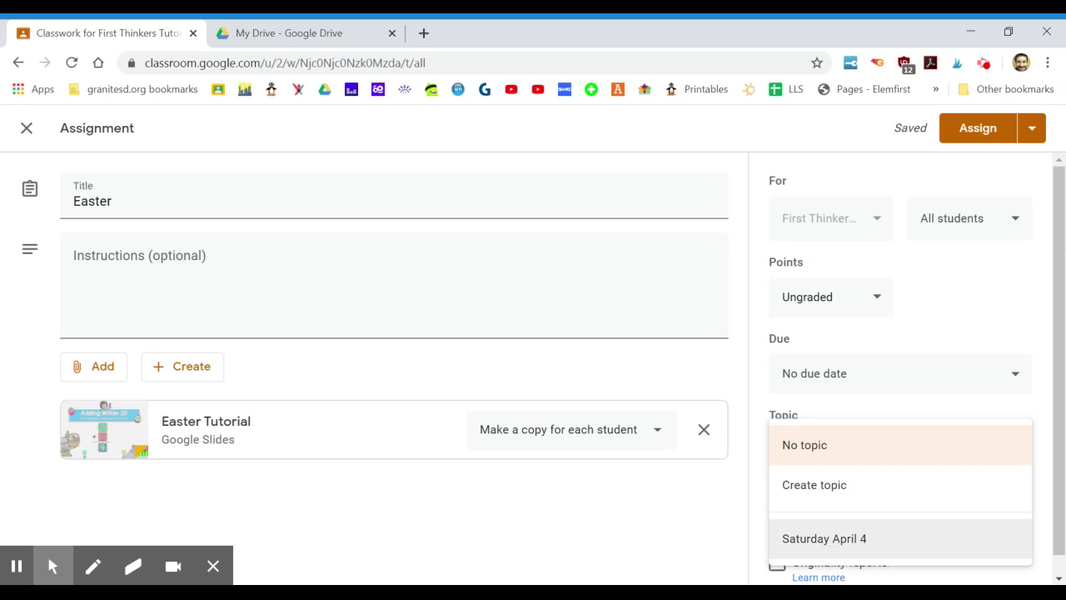
pyautogui.click(837, 540)
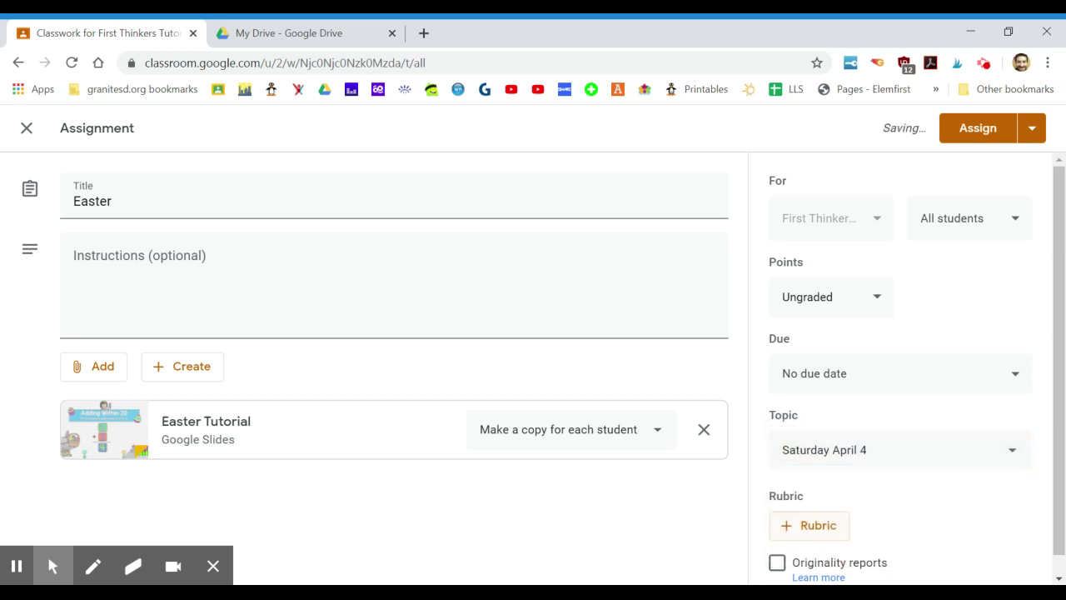
pyautogui.click(810, 463)
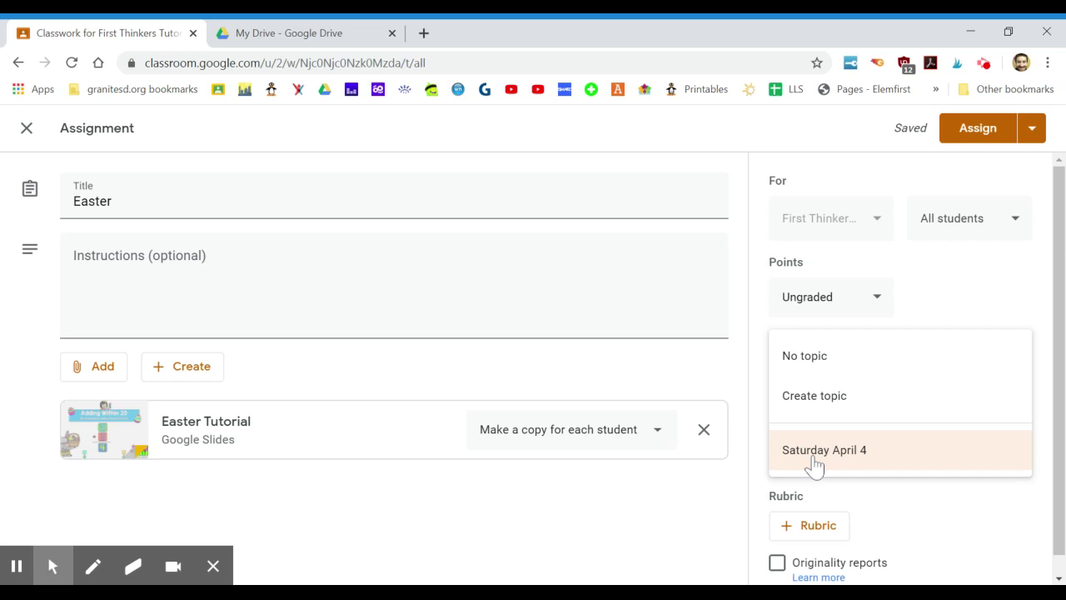
pyautogui.click(816, 404)
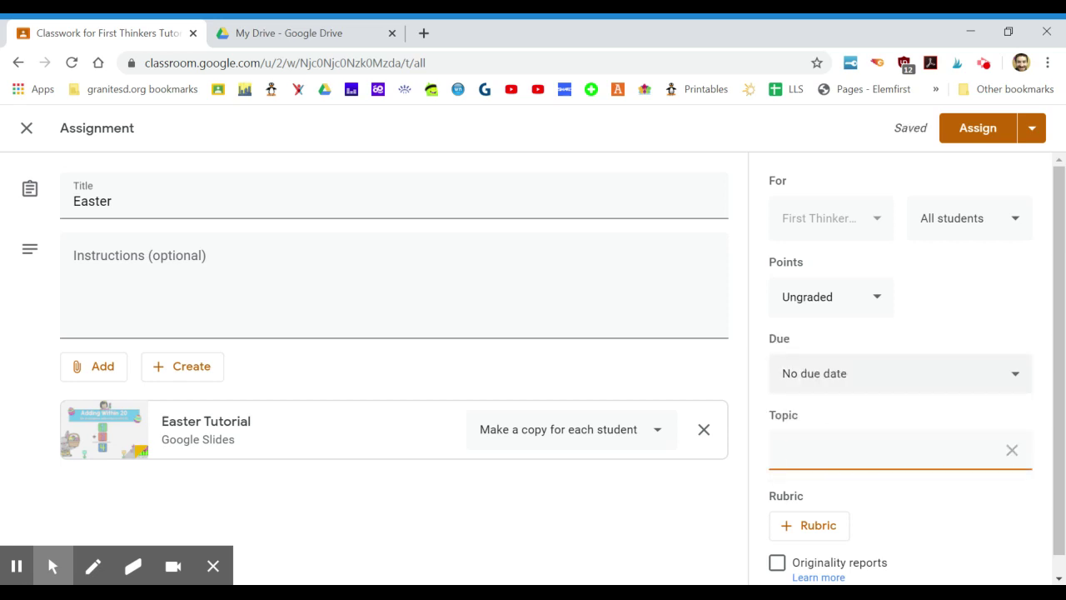
pyautogui.write('Sunday April 5th')
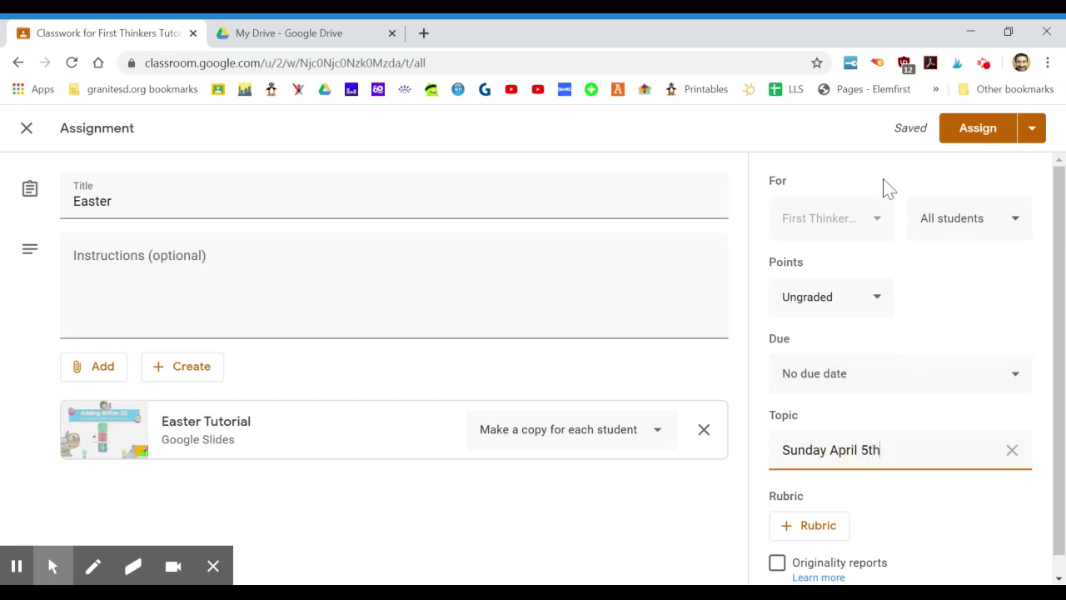
pyautogui.click(967, 133)
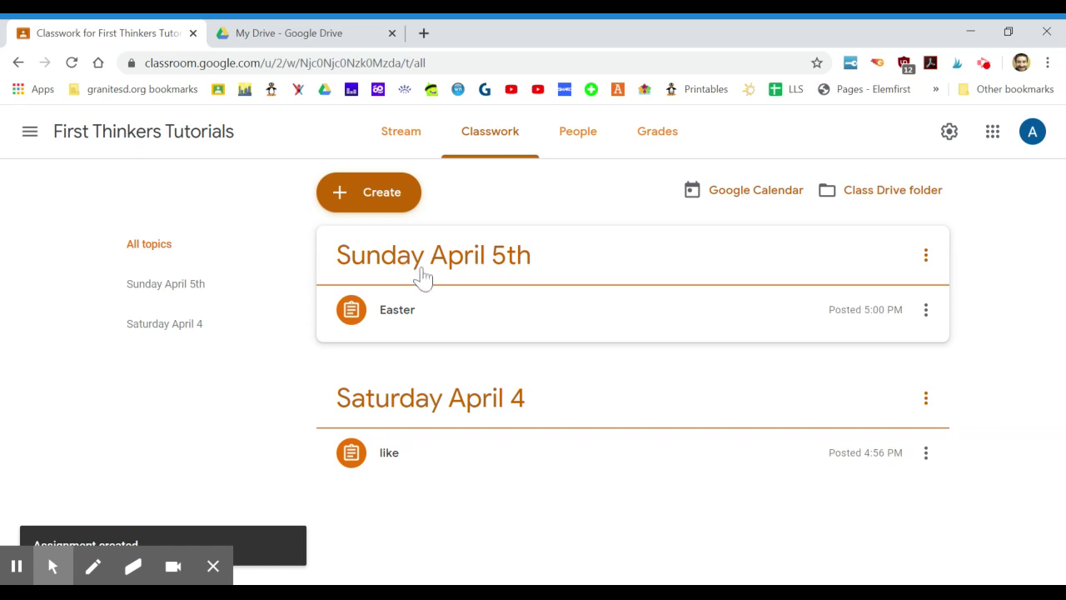
# Open the Easter Tutorial attachment and drag the 9 tile into the answer box under 2 + 7 on slide 2
pyautogui.click(366, 315)
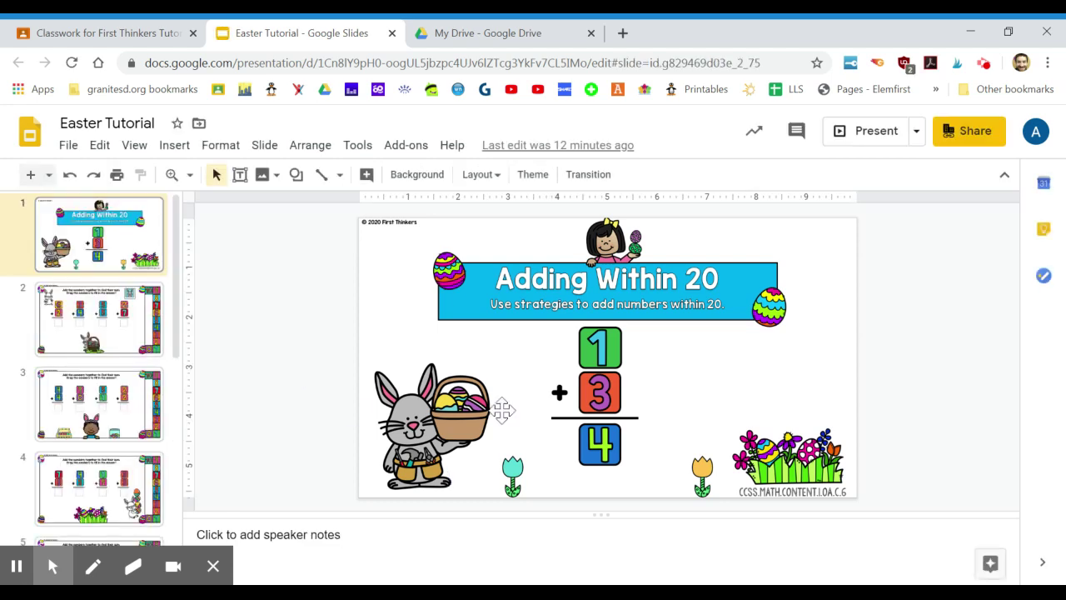
pyautogui.click(143, 315)
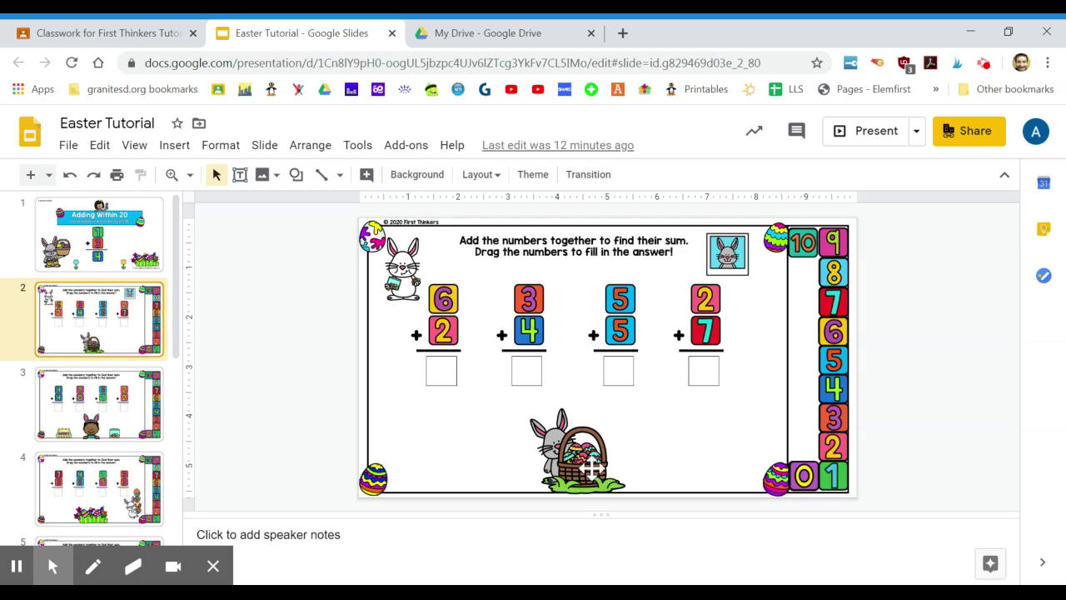
pyautogui.moveTo(593, 514); pyautogui.dragTo(574, 584)
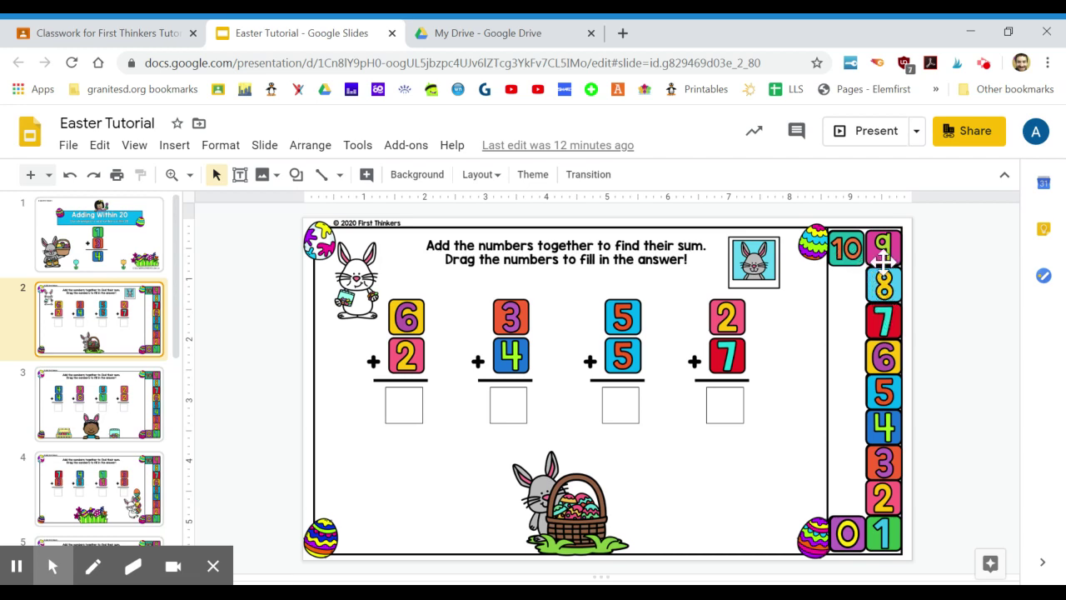
pyautogui.moveTo(883, 248); pyautogui.dragTo(723, 422)
pyautogui.click(783, 486)
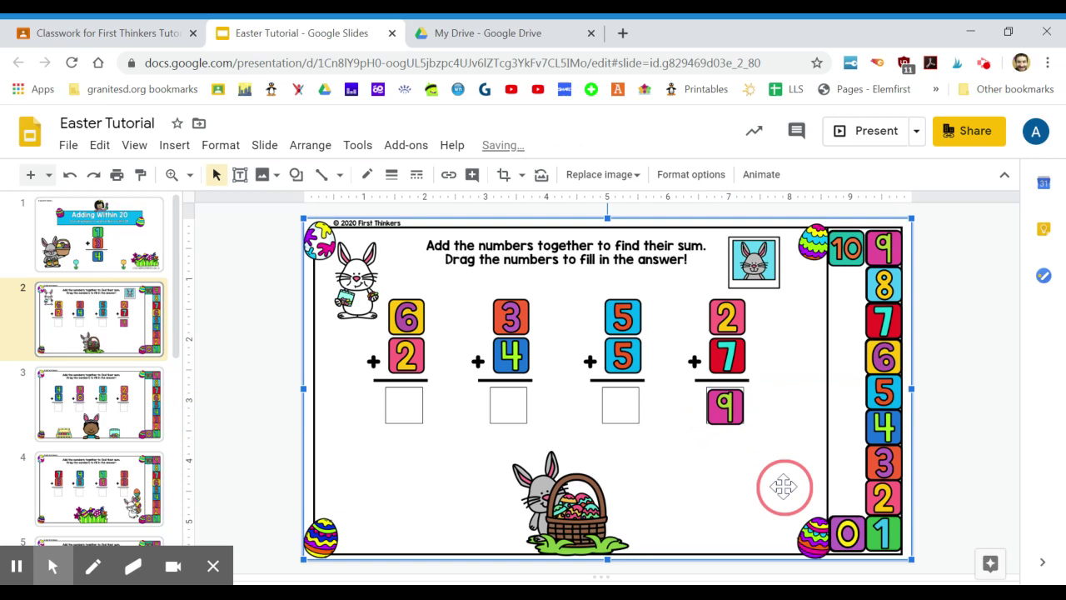
# Review slides 3 and 4, return to slide 2, then go back to the Classroom page
pyautogui.click(83, 392)
pyautogui.click(91, 497)
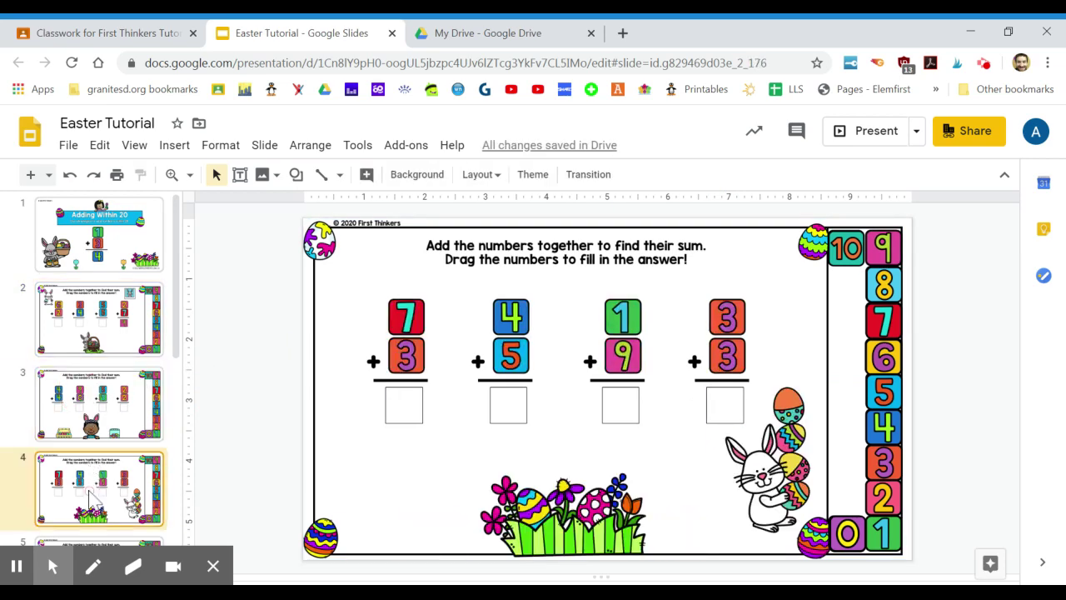
pyautogui.click(101, 331)
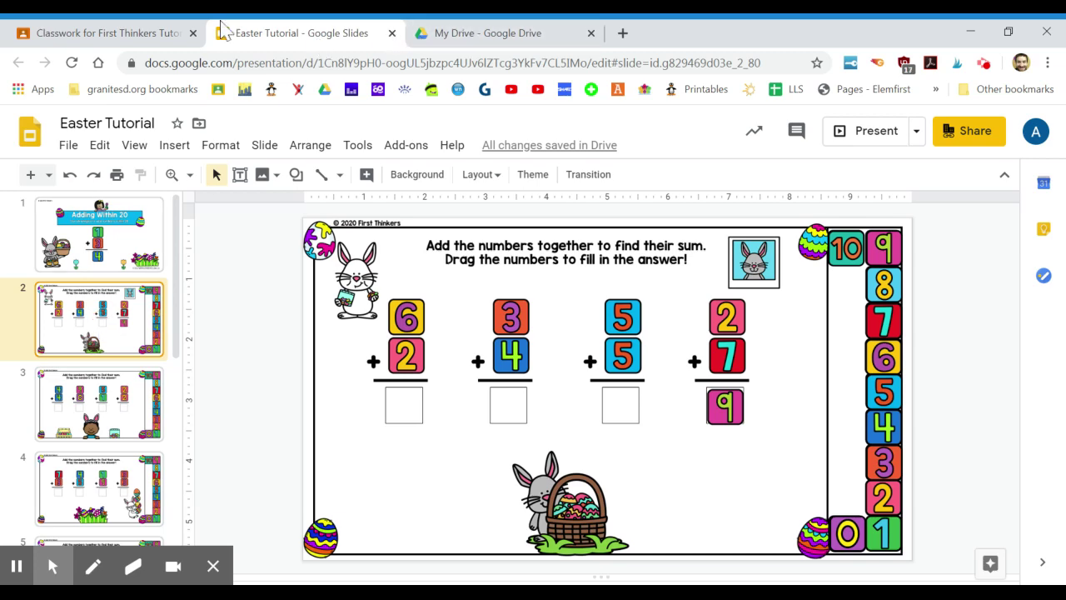
pyautogui.click(142, 33)
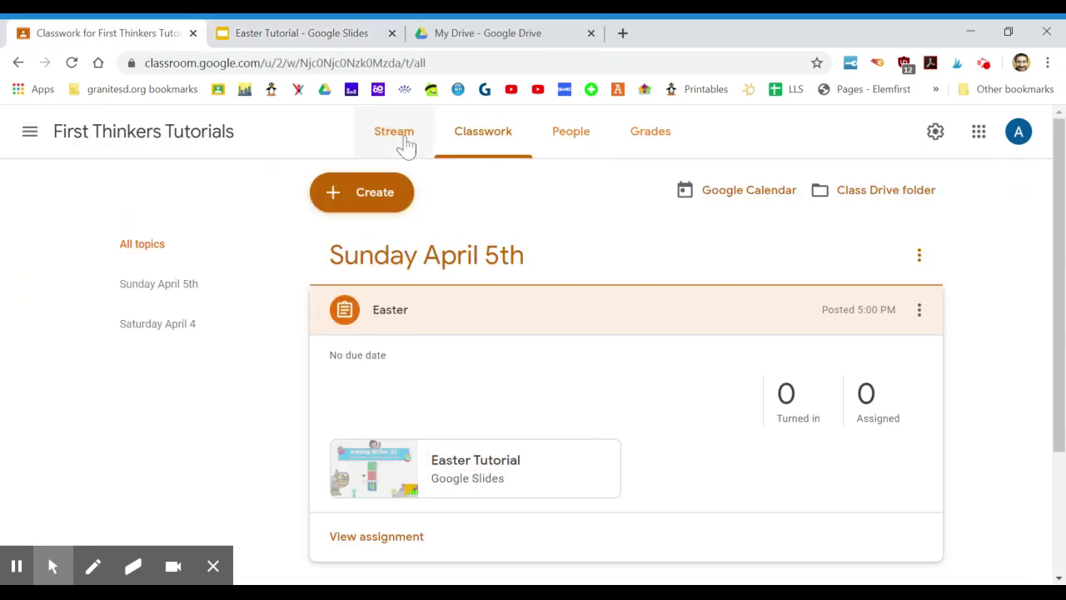
# Check the empty gradebook, dismiss its grading tip, and return to the Easter Tutorial slides
pyautogui.click(647, 139)
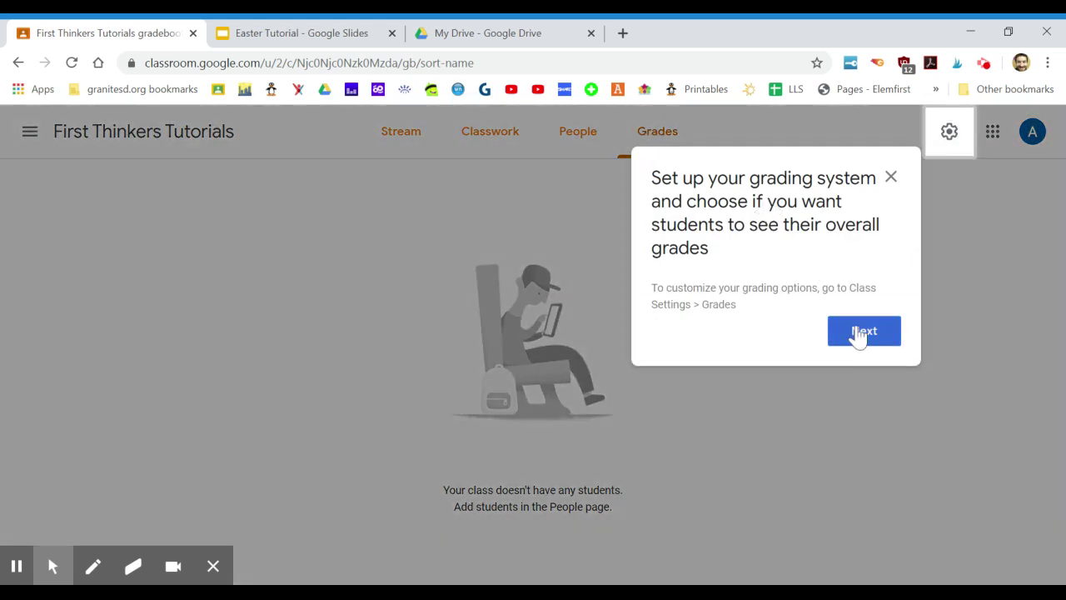
pyautogui.click(859, 333)
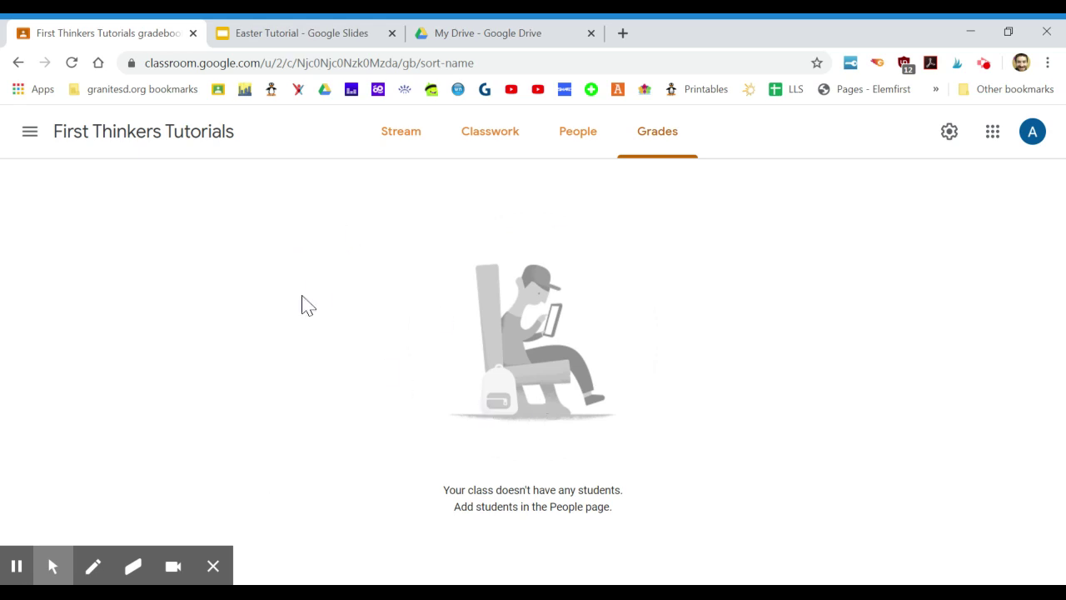
pyautogui.click(330, 31)
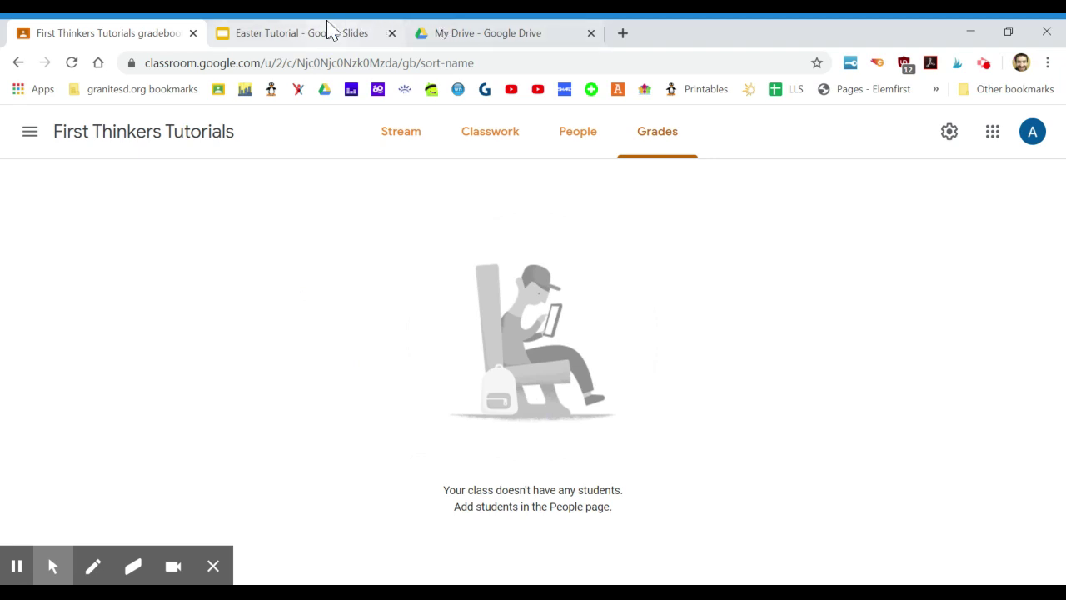